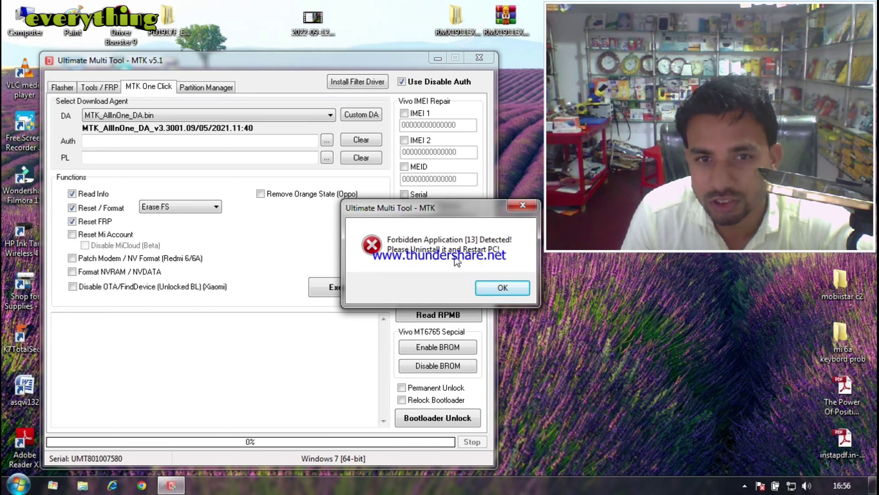
Dismiss the forbidden application error and close Ultimate Multi Tool - MTK v5.1
left_click(527, 206)
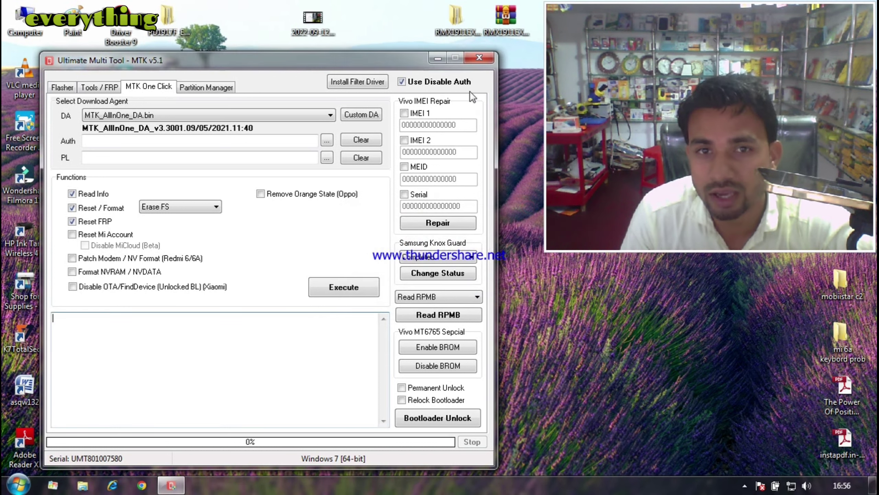
left_click(480, 60)
Open the Control Panel's list of installed programs for uninstalling
left_click(18, 485)
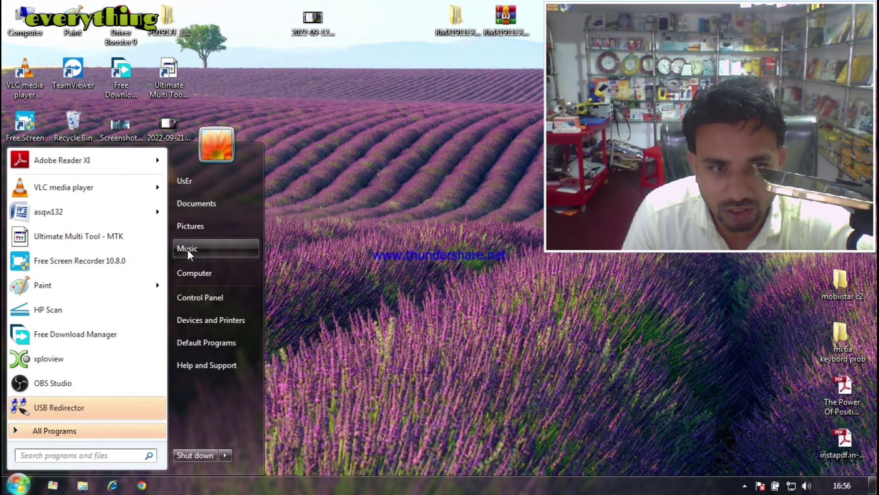
left_click(208, 301)
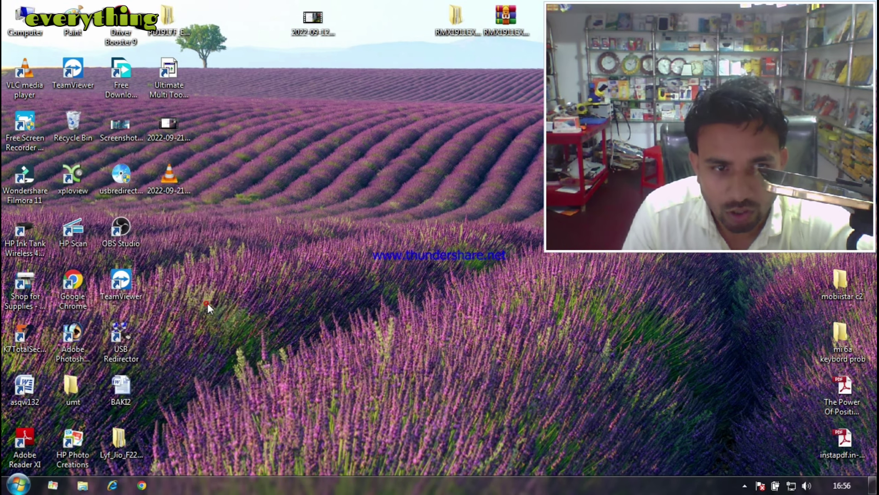
left_click(164, 355)
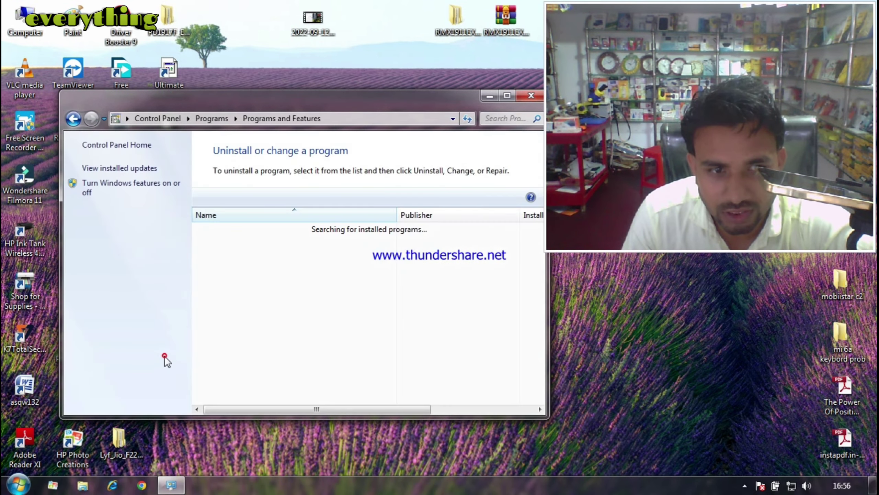
Find Ultimate Multi Tool - MTK version 5.1 among the installed programs and uninstall it completely
left_click(240, 315)
scroll(260, 325, "down", 4)
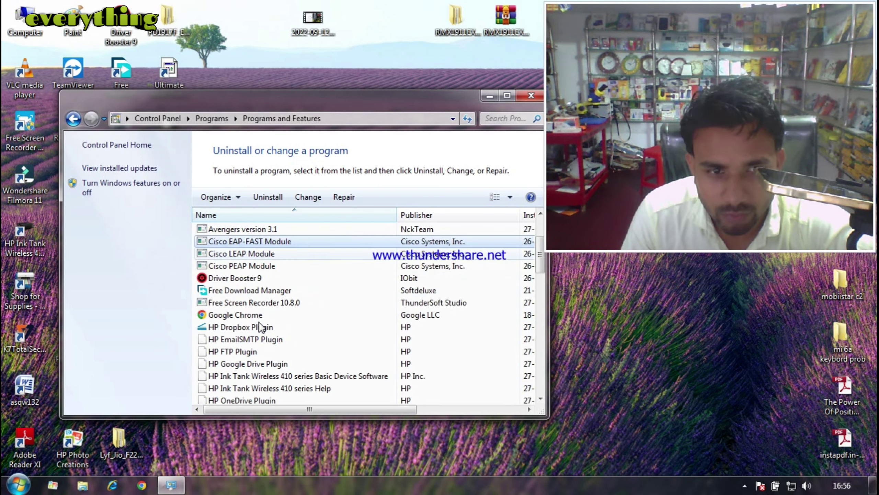
scroll(260, 327, "down", 8)
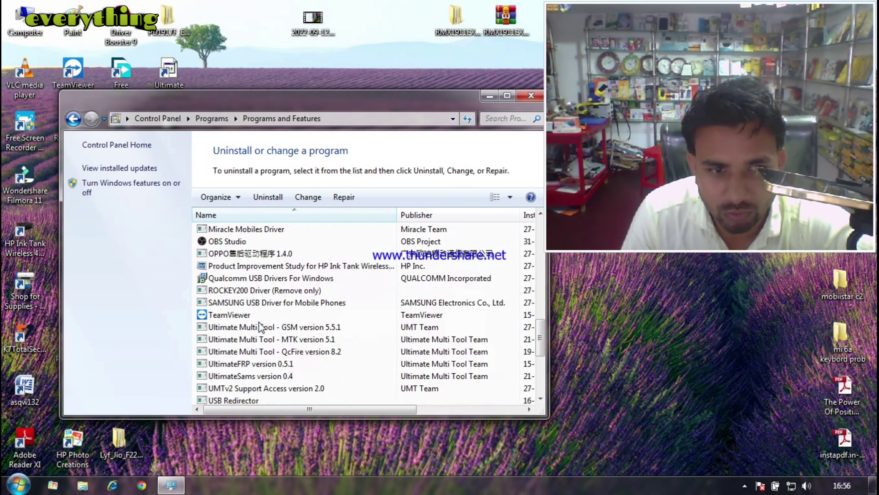
right_click(268, 341)
left_click(294, 345)
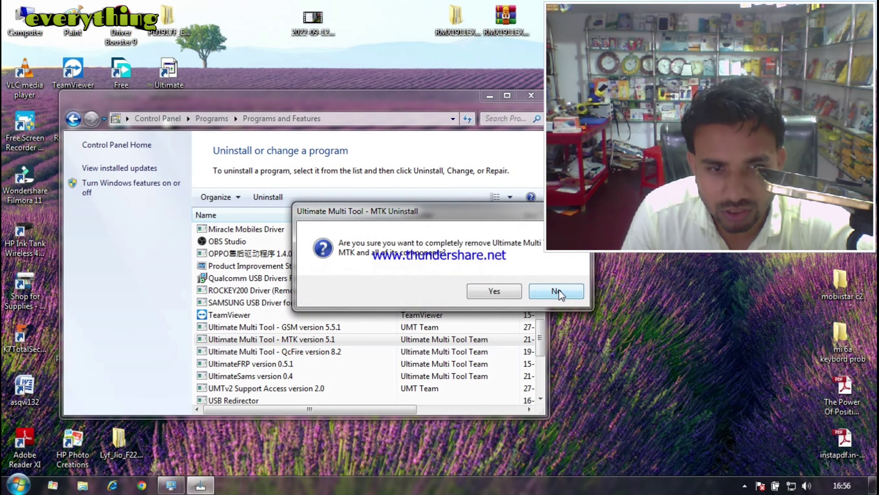
left_click(480, 293)
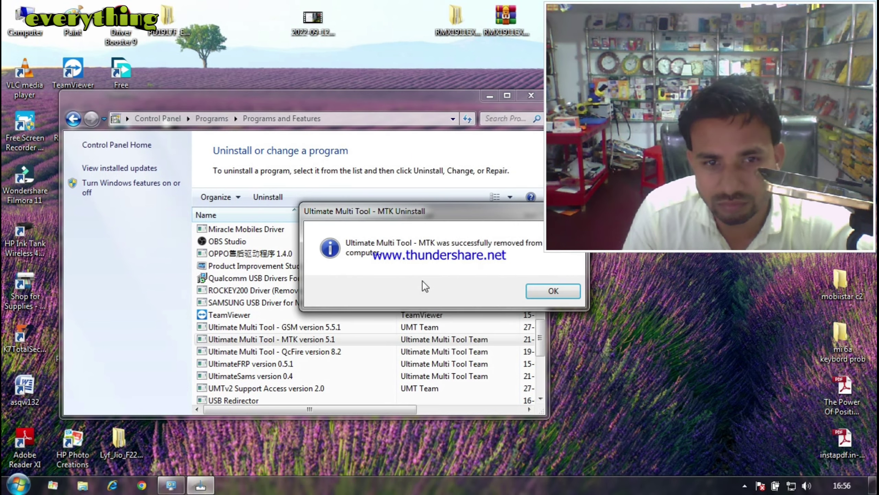
left_click(559, 286)
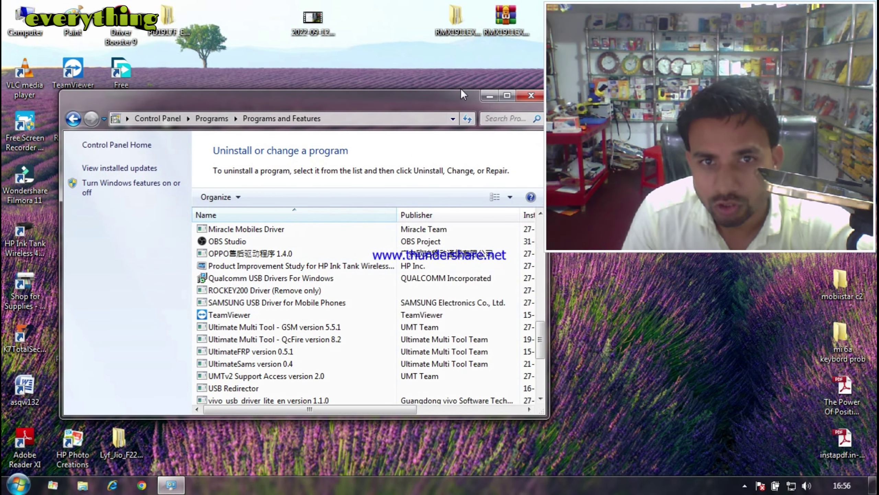
Close the Programs and Features window and refresh the desktop
left_click_drag(455, 95, 462, 134)
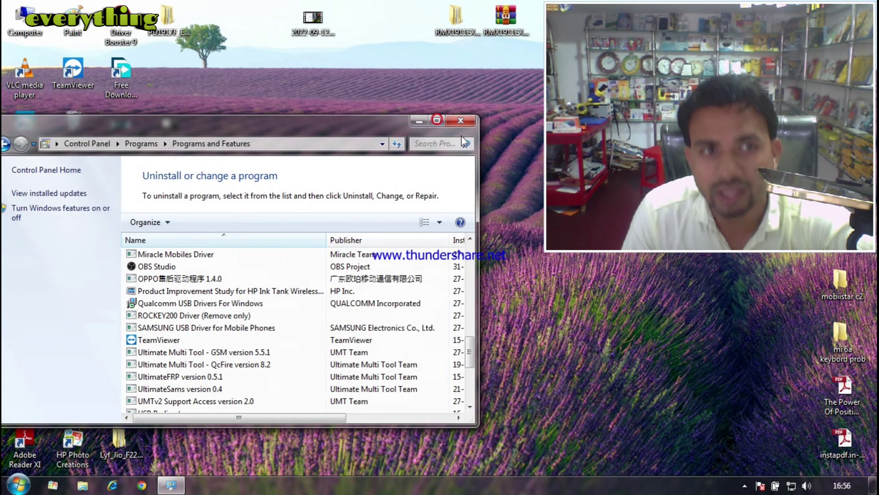
left_click(460, 122)
right_click(352, 126)
left_click(381, 161)
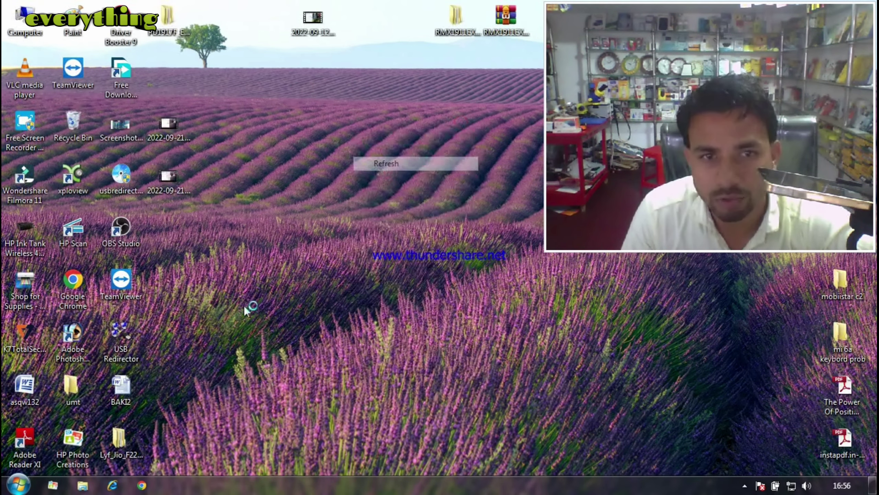
left_click(10, 489)
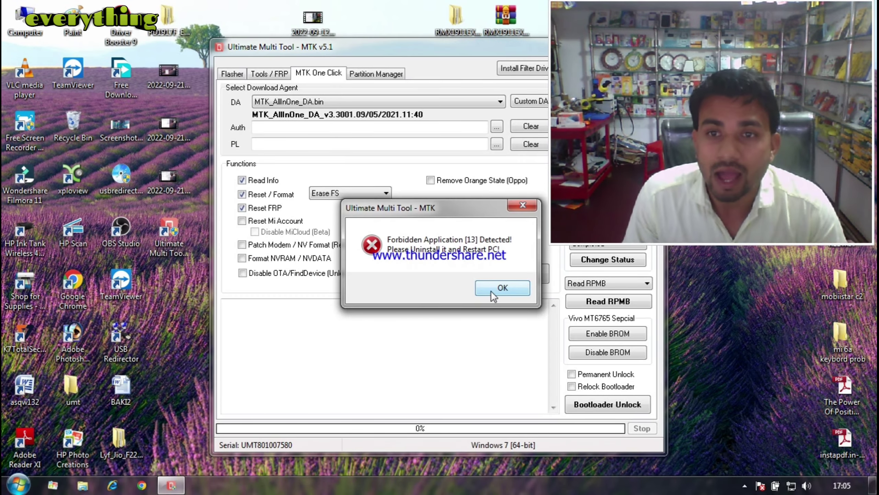
Dismiss the forbidden application error again and close the Ultimate Multi Tool - MTK window
left_click(490, 291)
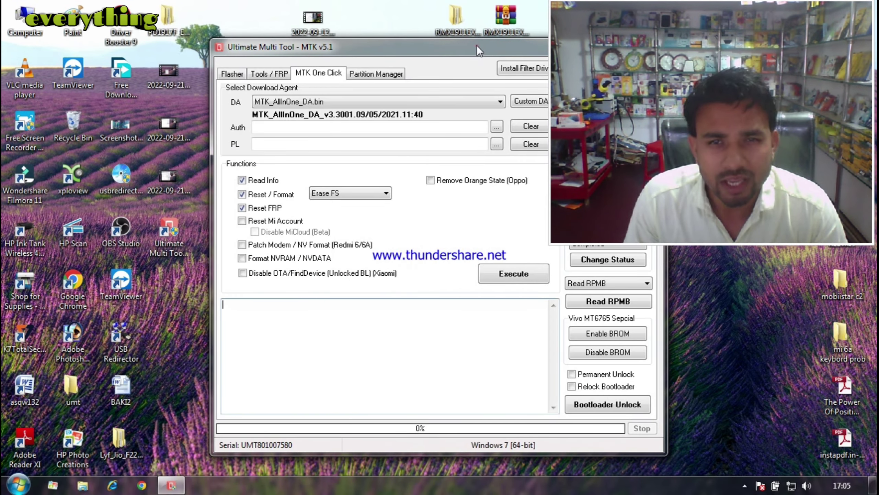
left_click_drag(477, 46, 328, 69)
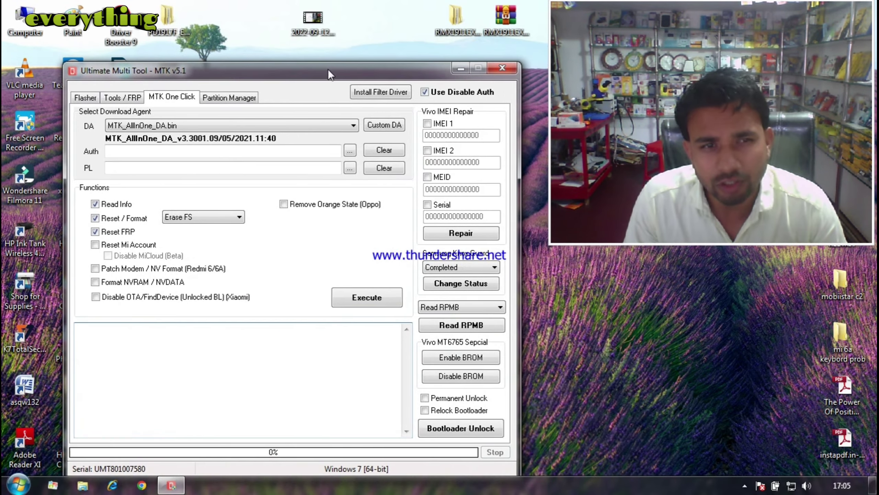
left_click(497, 72)
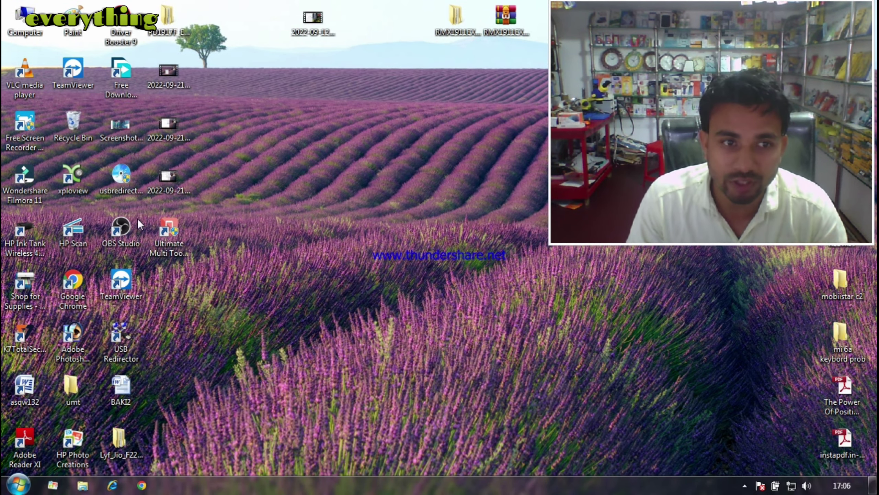
Move the USB Redirector shortcut to an empty area near the middle of the desktop
left_click_drag(217, 296, 372, 212)
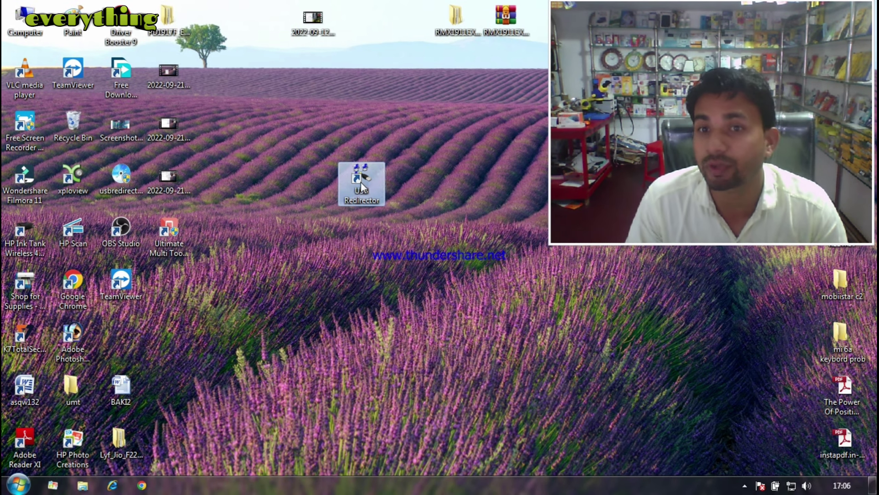
left_click(21, 486)
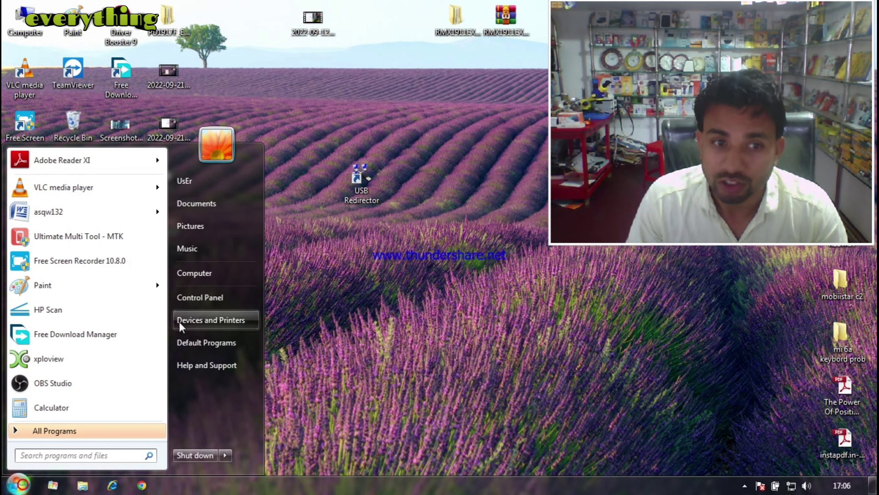
left_click(196, 274)
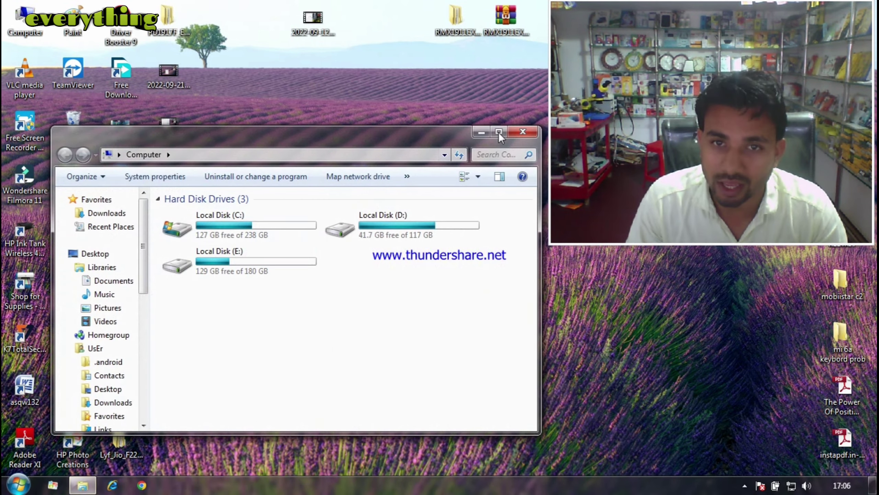
left_click(521, 132)
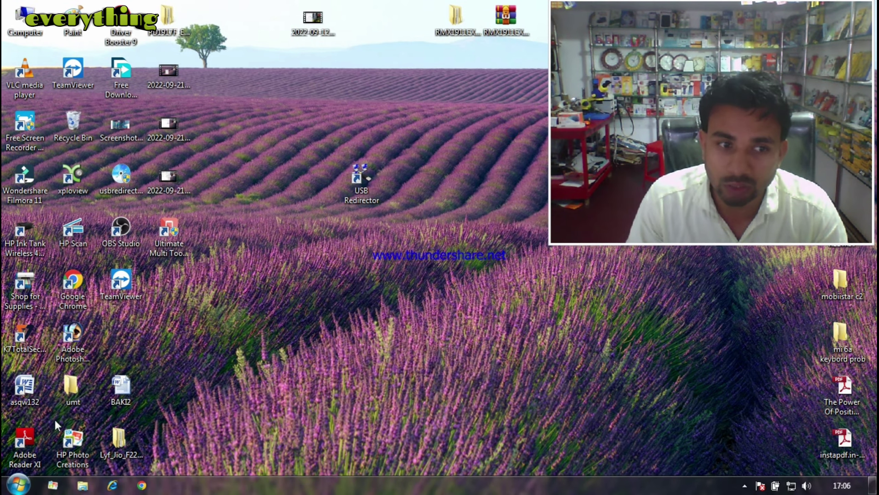
Reopen the Control Panel's list of installed programs and move its window higher on the desktop
left_click(18, 485)
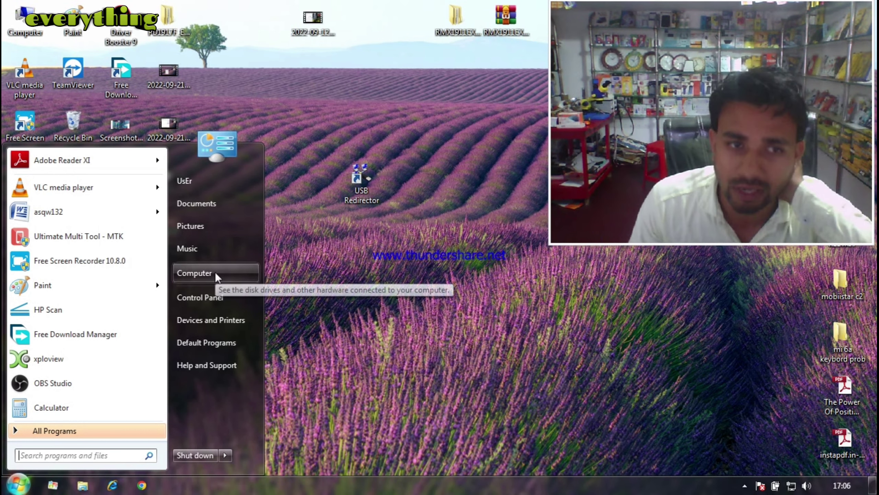
left_click(200, 300)
left_click(116, 379)
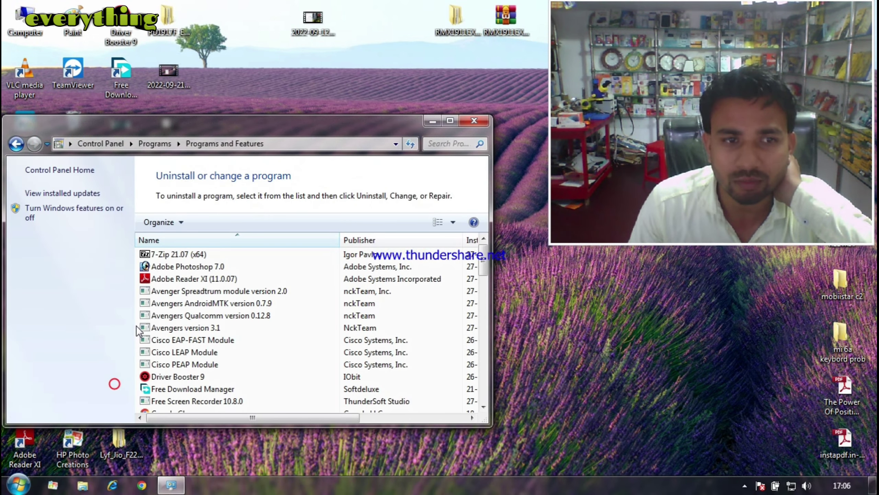
scroll(168, 311, "down", 9)
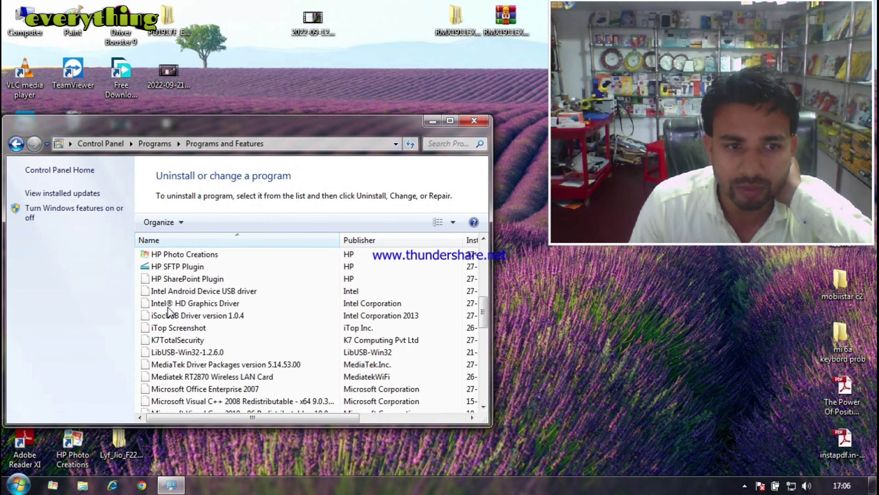
scroll(168, 311, "up", 3)
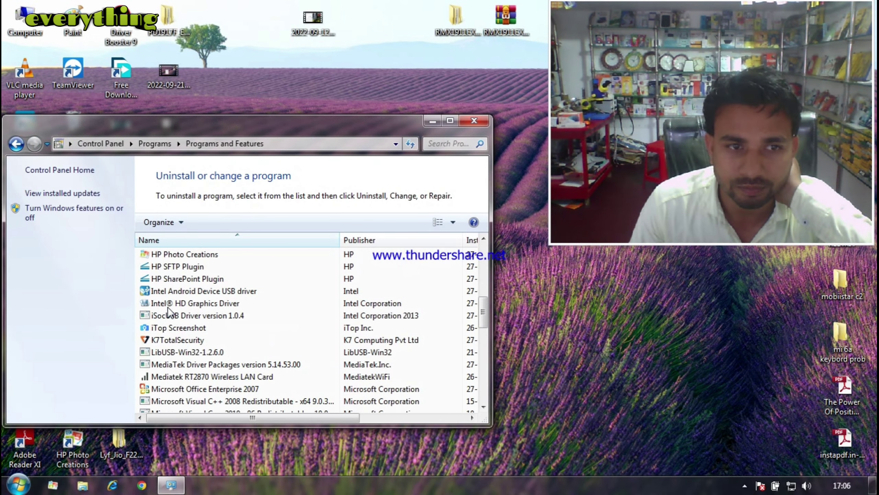
left_click_drag(263, 127, 314, 99)
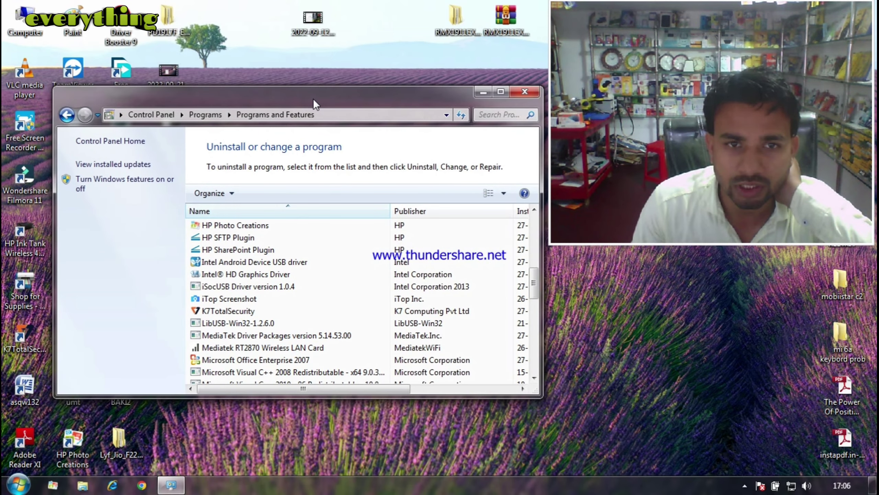
Find USB Redirector among the installed programs, uninstall it through its wizard and dismiss the web page it opens
left_click(269, 250)
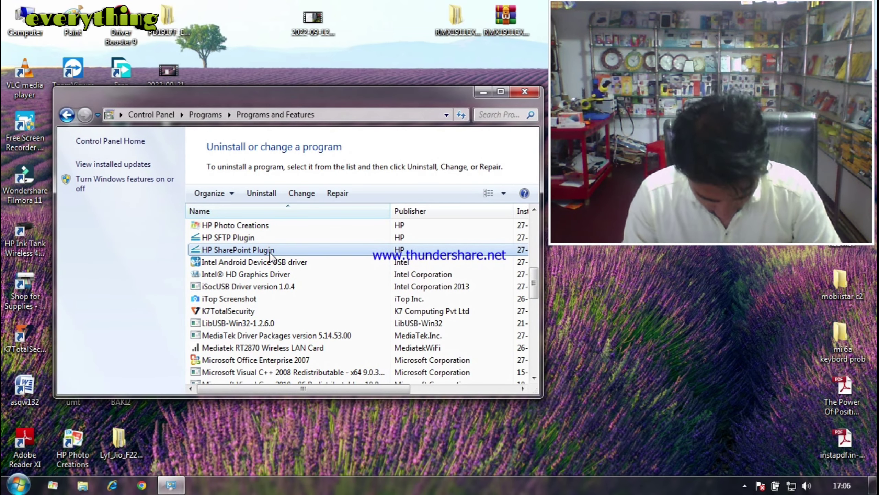
key("u")
key("Down")
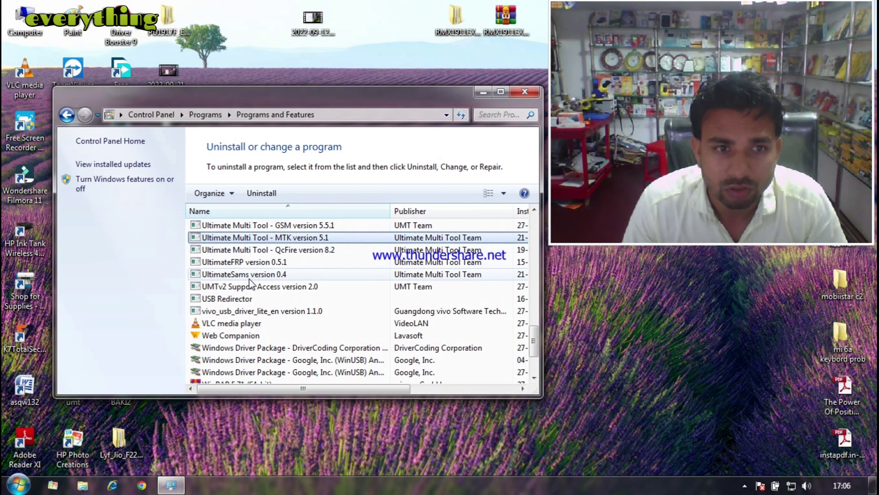
left_click(237, 299)
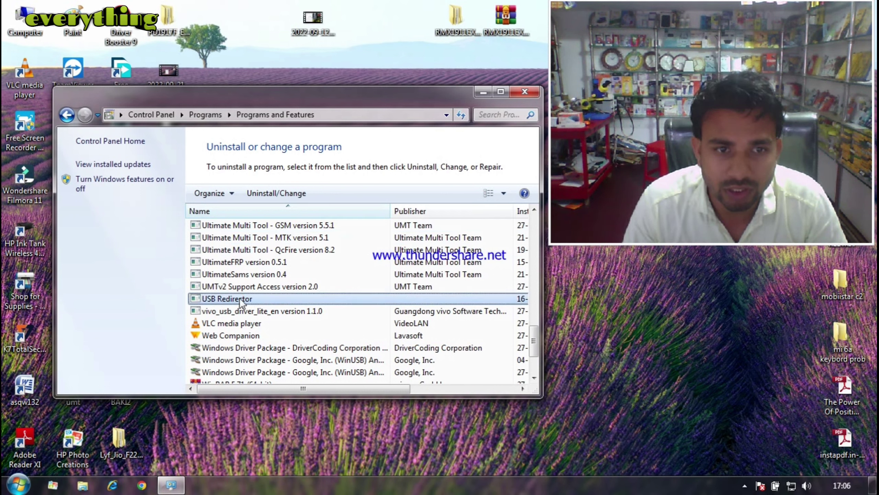
right_click(239, 297)
left_click(274, 306)
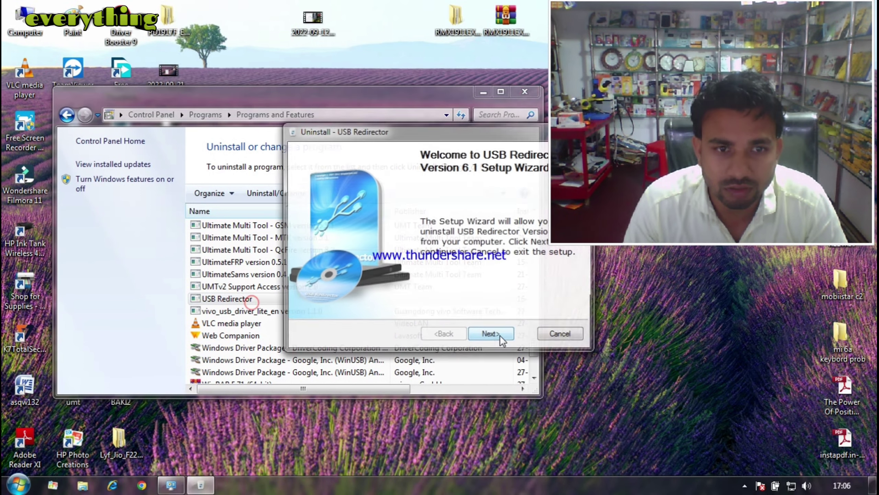
left_click(501, 333)
left_click(492, 335)
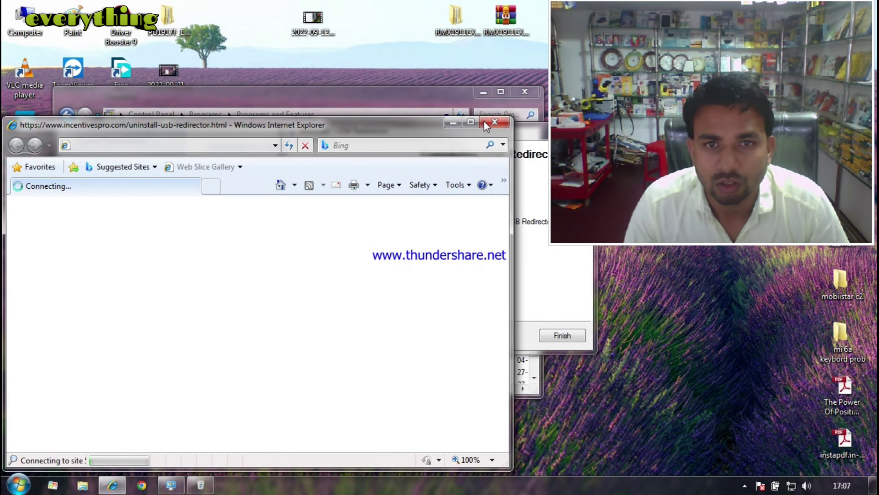
left_click(494, 121)
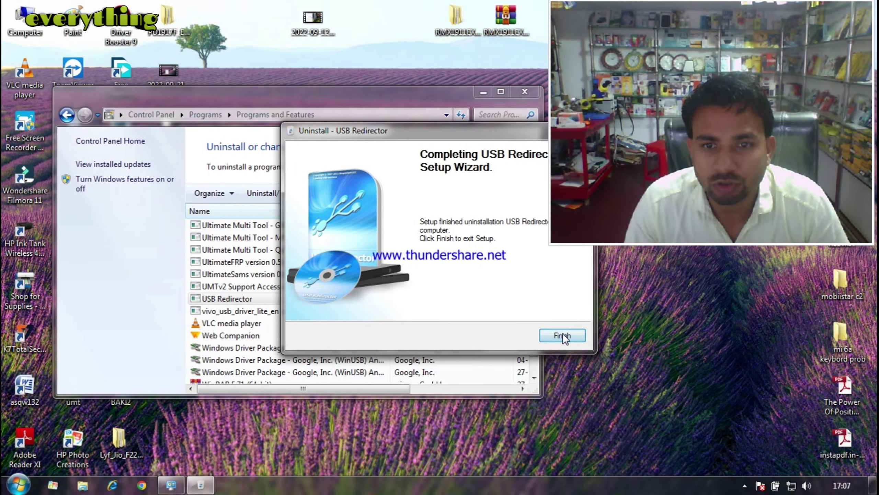
left_click(562, 335)
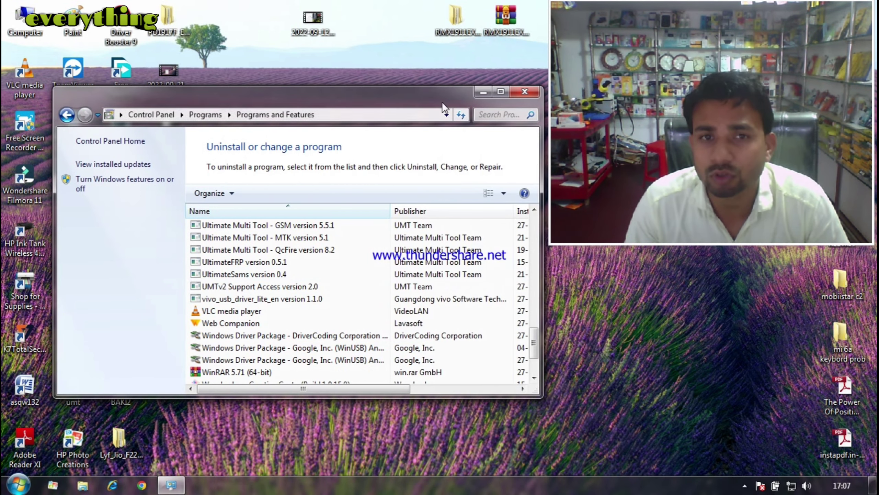
Close the list of installed programs and refresh the desktop
mouse_move(396, 91)
left_mouse_down()
mouse_move(530, 217)
mouse_move(427, 95)
mouse_move(383, 97)
left_mouse_up()
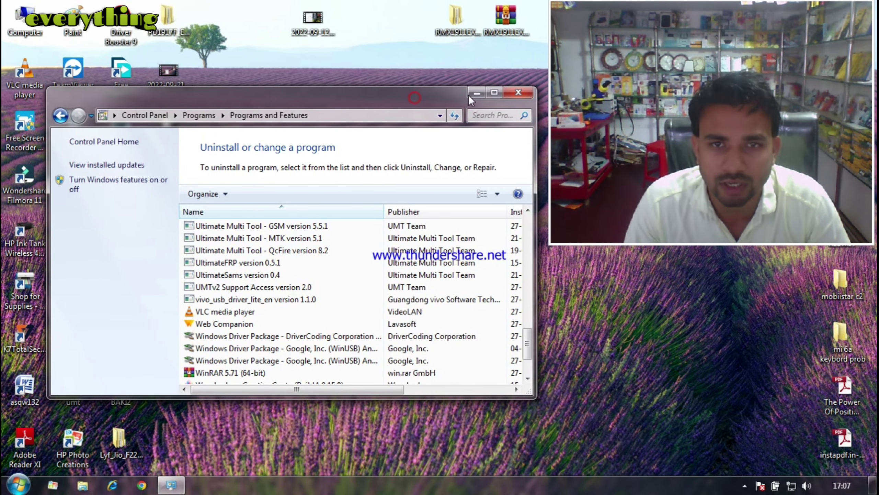
left_click(516, 92)
right_click(358, 165)
left_click(392, 201)
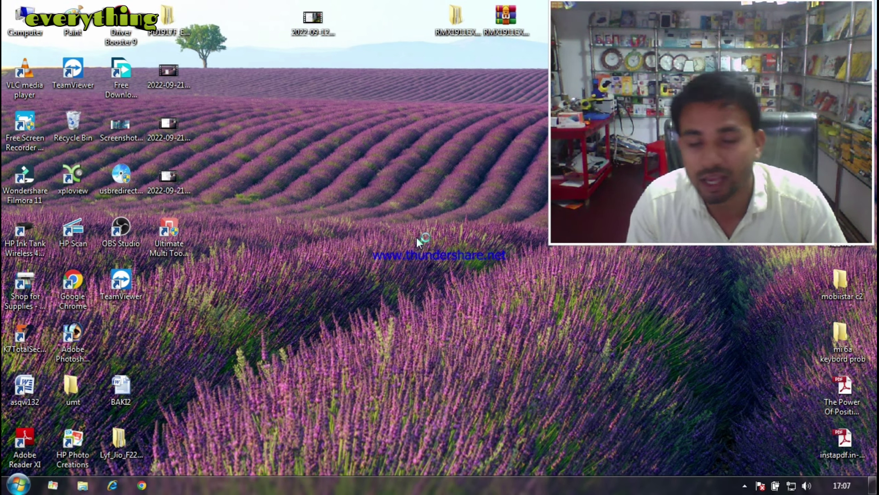
Check the file details of the USB Redirector installer on the desktop
left_click(123, 183)
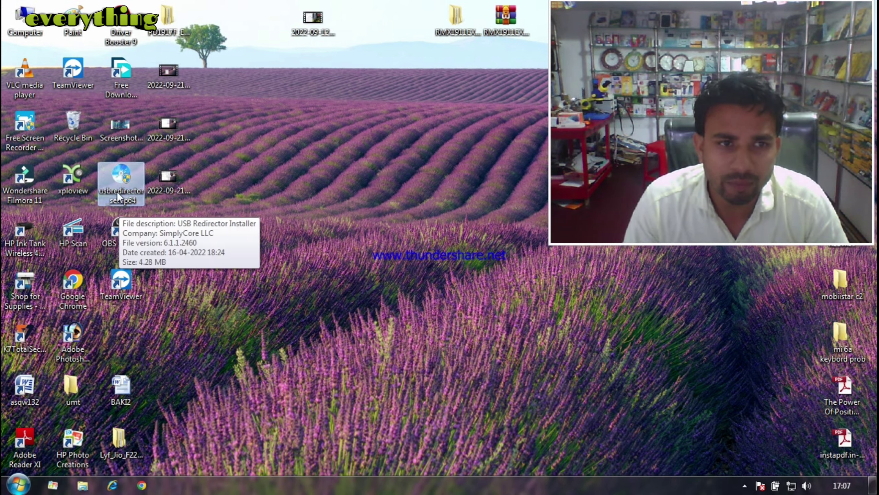
right_click(133, 173)
left_click(9, 487)
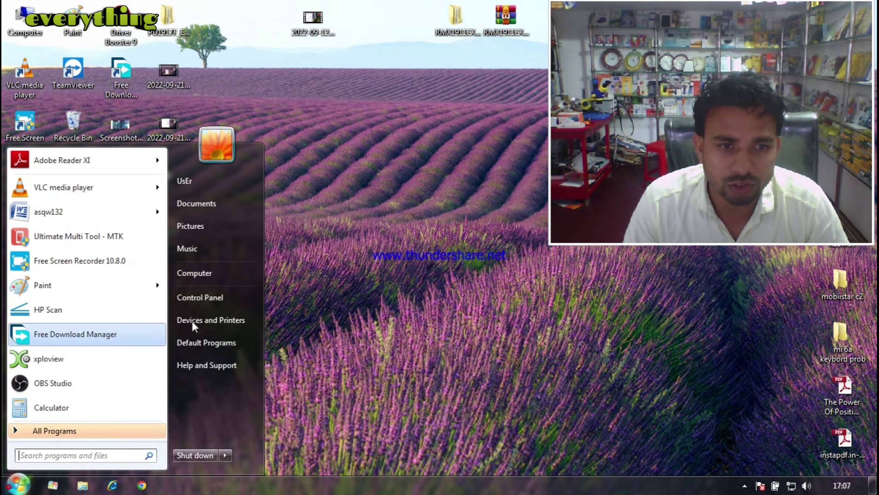
left_click(208, 279)
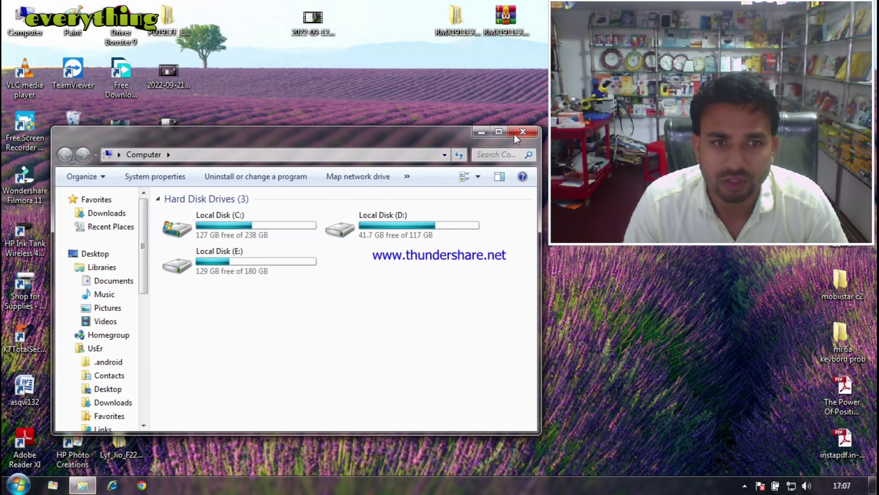
left_click(523, 132)
Open the Control Panel's list of installed programs again
left_click(17, 485)
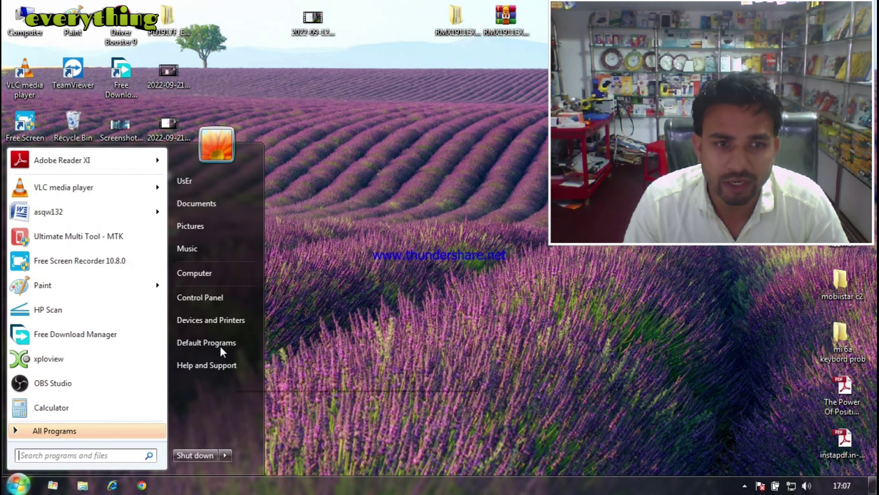
left_click(208, 293)
left_click(154, 359)
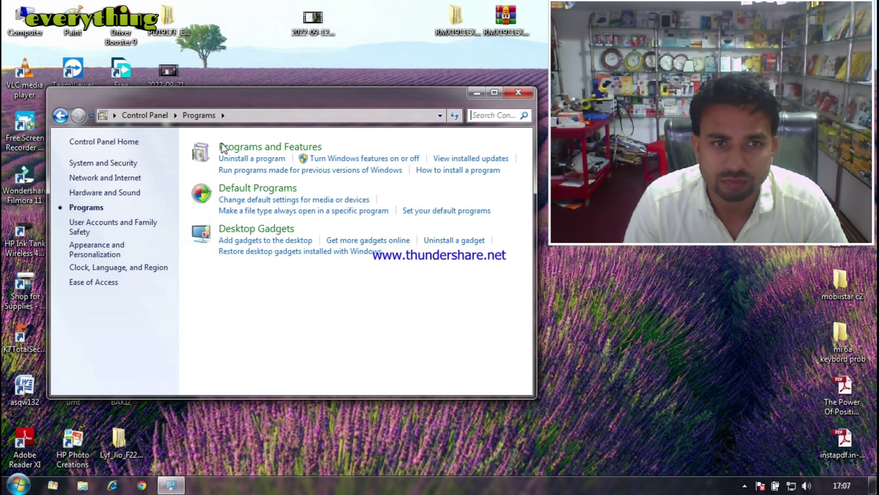
left_click(254, 158)
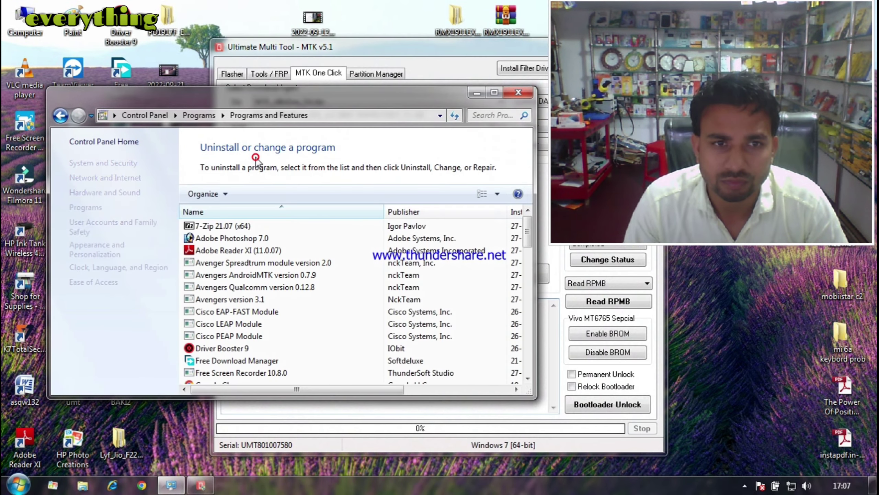
Check the installed programs starting with U for any remaining USB Redirector entry and close the list
left_click(234, 300)
key("u")
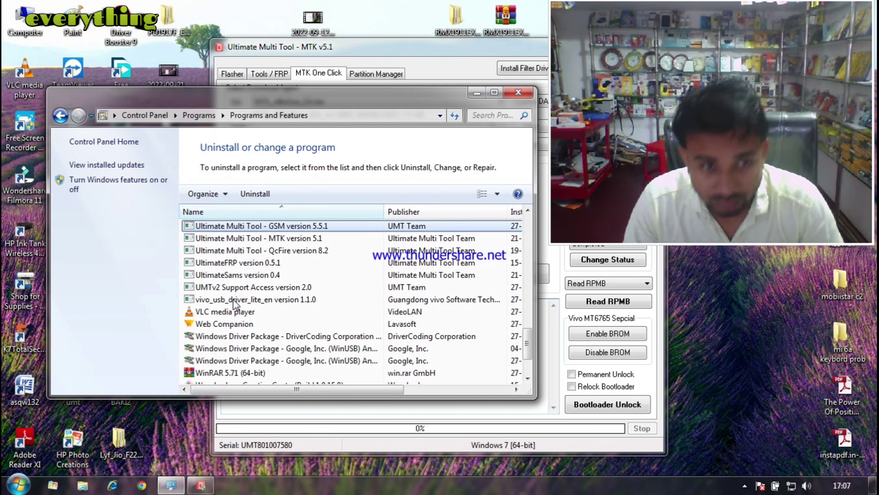
key("Down")
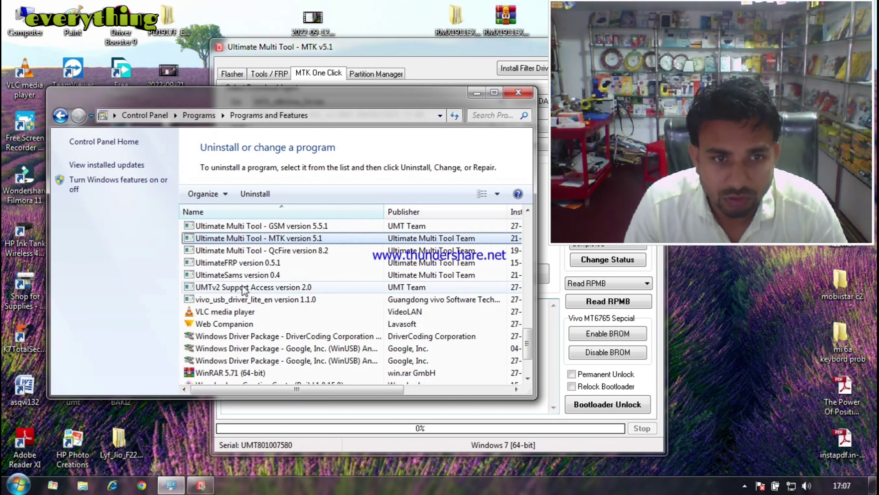
key("Down")
key("Down")
key("Down")
key("Down")
key("u")
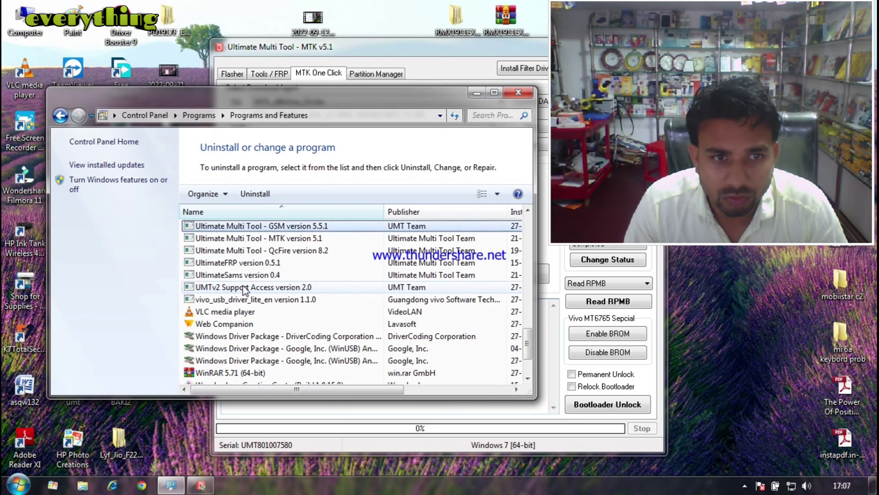
key("u")
key("u")
key("u")
key("u")
key("u")
key("u")
key("u")
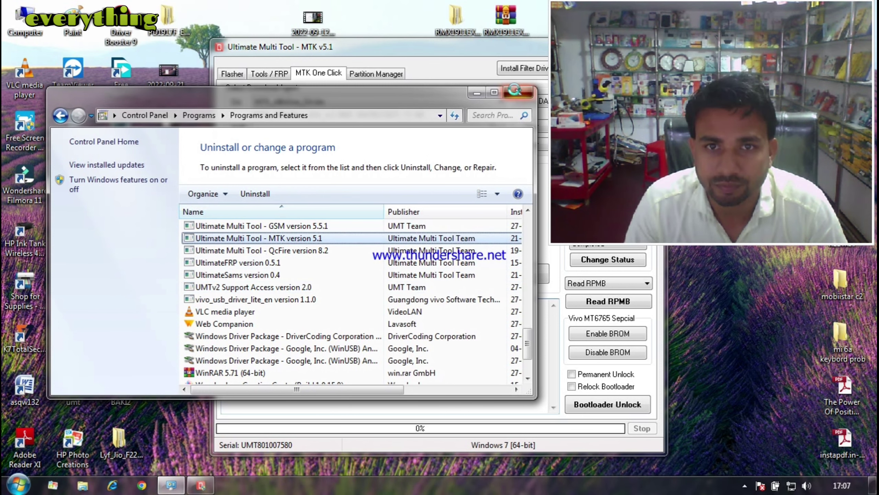
left_click(515, 91)
Enable Reset / Format and Reset FRP, execute the MTK One Click operation, and reposition the tool's window on the desktop
left_click(241, 194)
left_click(241, 207)
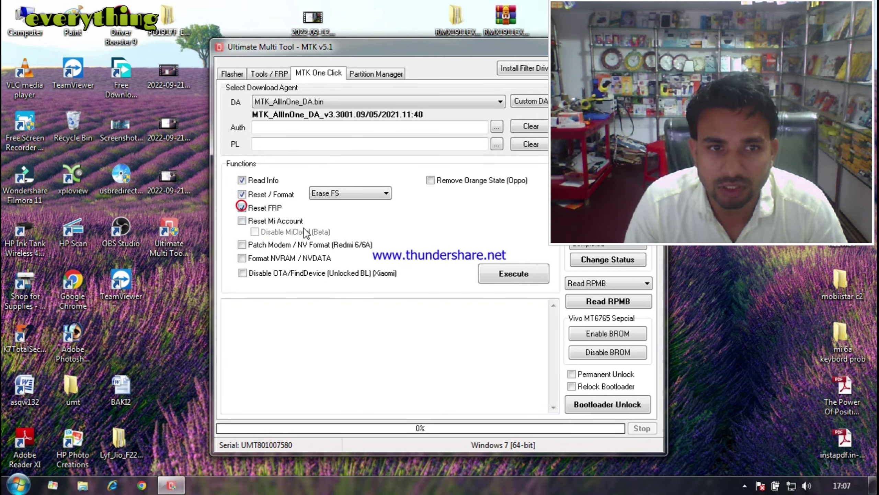
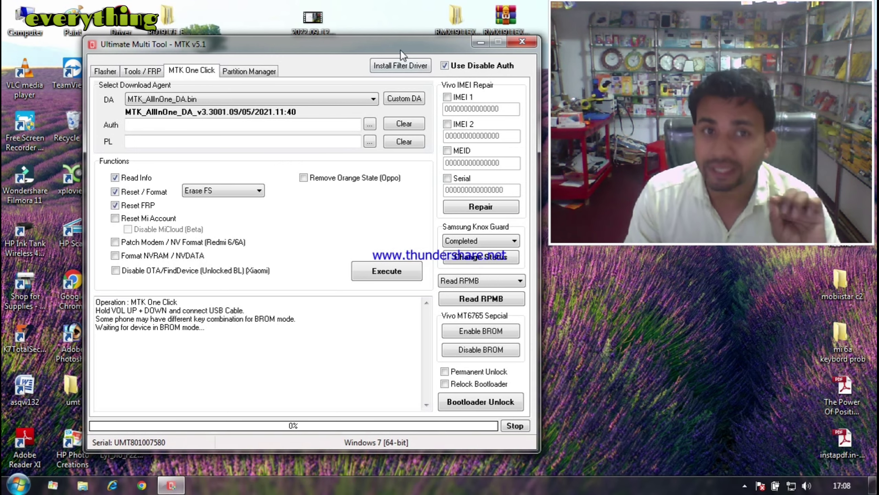
left_click_drag(399, 49, 329, 26)
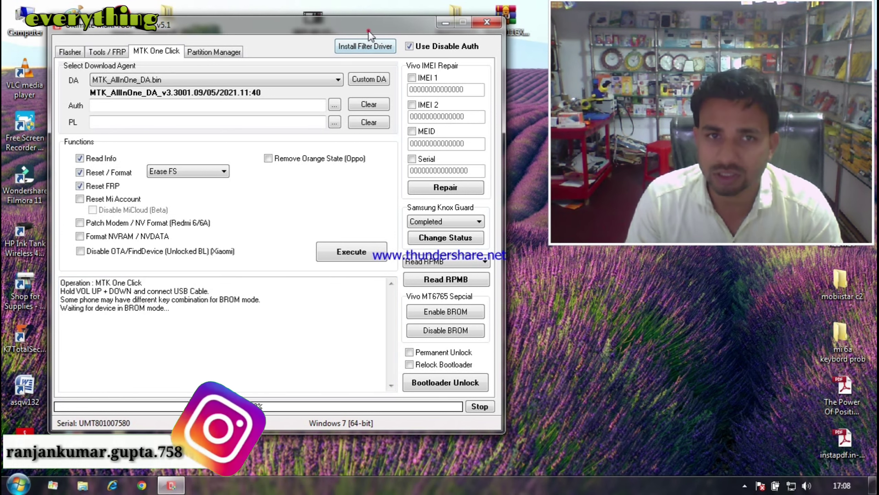
mouse_move(368, 30)
left_mouse_down()
mouse_move(372, 60)
mouse_move(358, 42)
left_mouse_up()
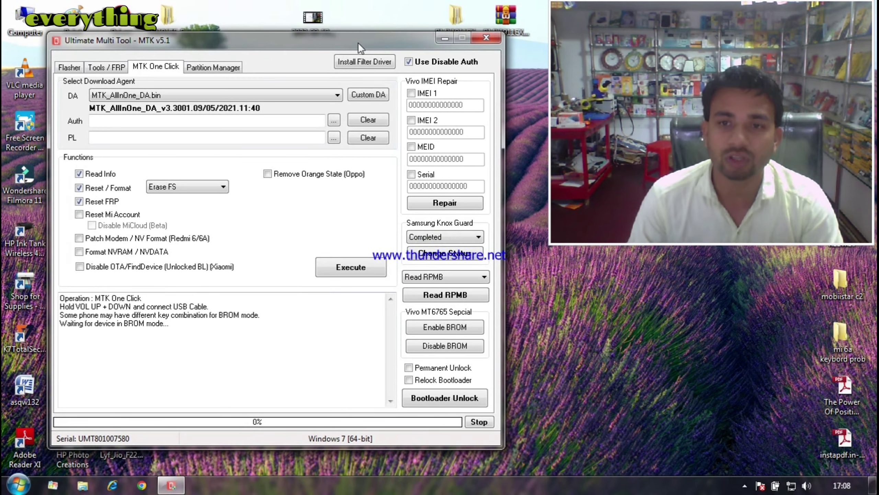